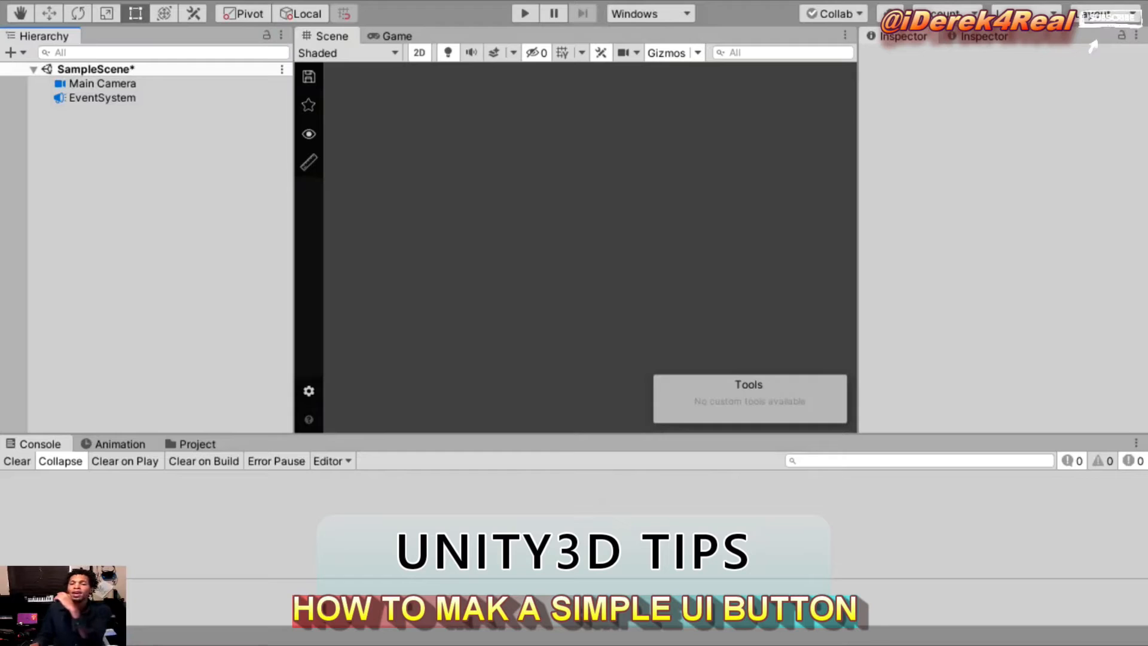
- Try a UI button in the canvas's upper-left corner at Pos X -240, Pos Y 225, and delete it together with its canvas
click(96, 69)
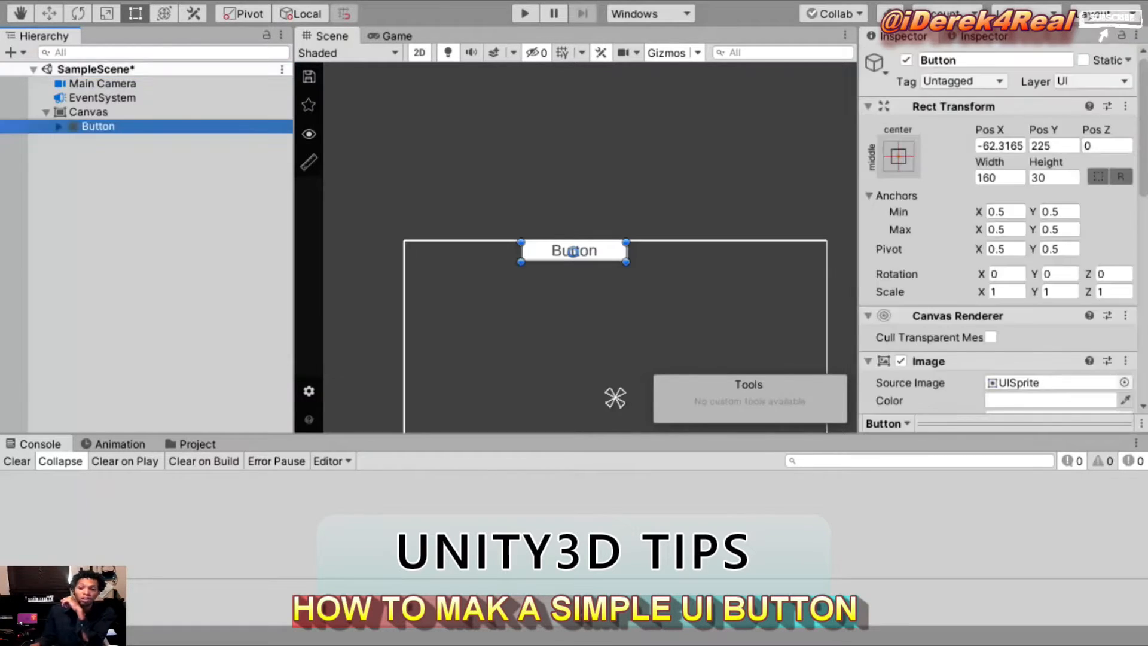
drag(571, 250, 457, 251)
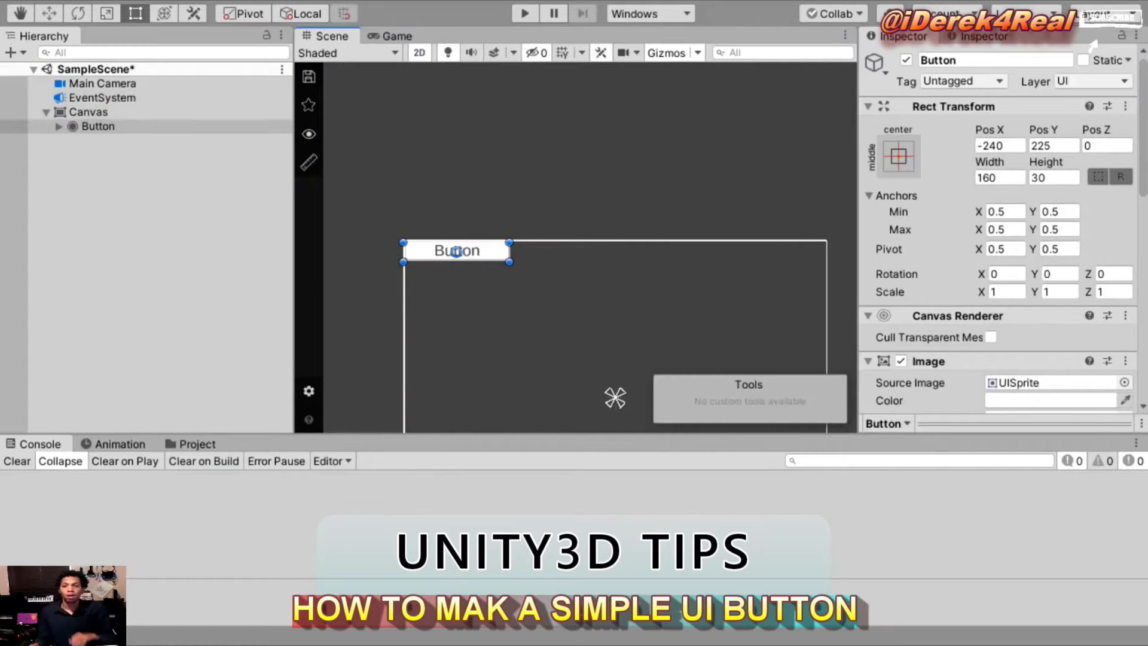
click(614, 398)
key(Delete)
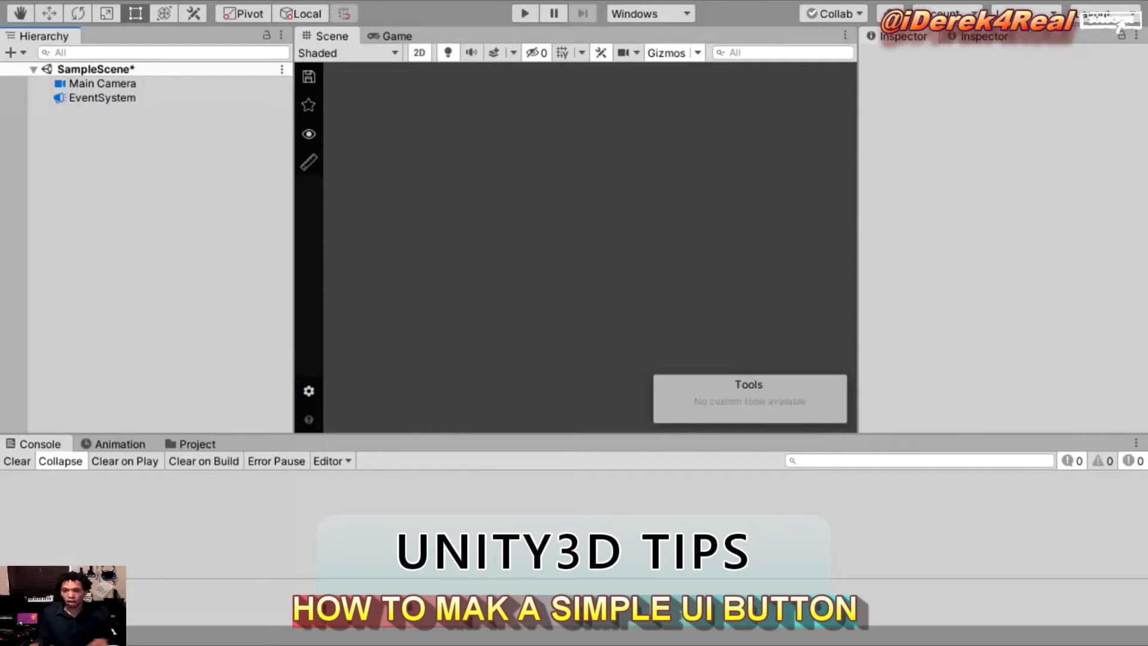
- Add another UI button to the scene and place it in the canvas's upper-left corner at Pos X -240, Pos Y 225
click(96, 70)
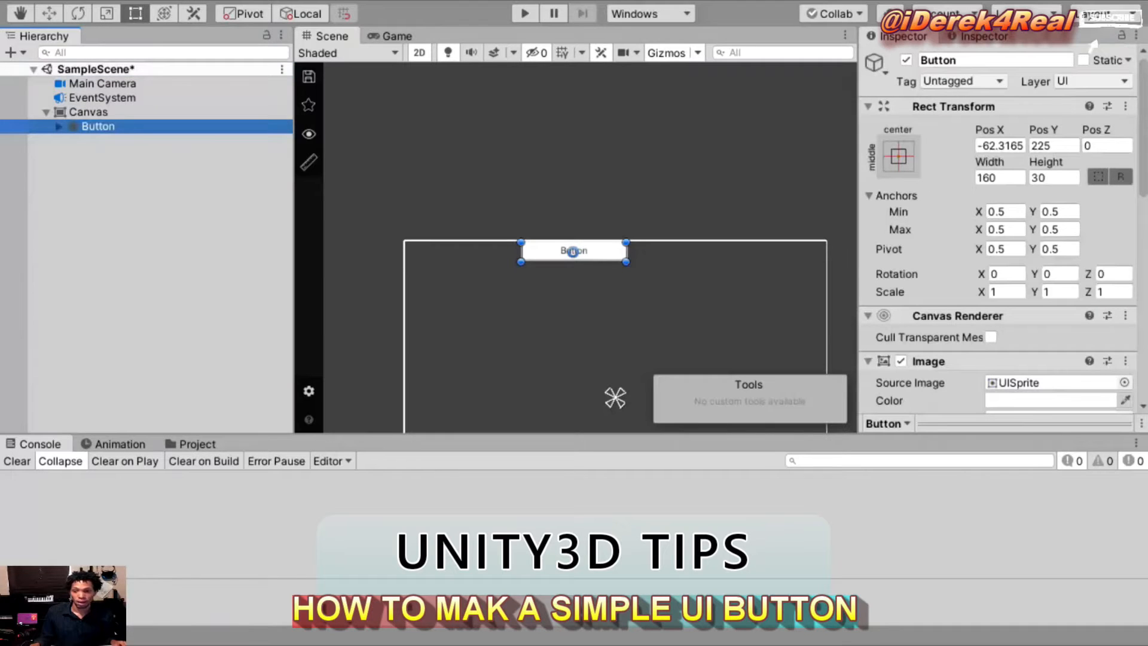
drag(573, 251, 456, 251)
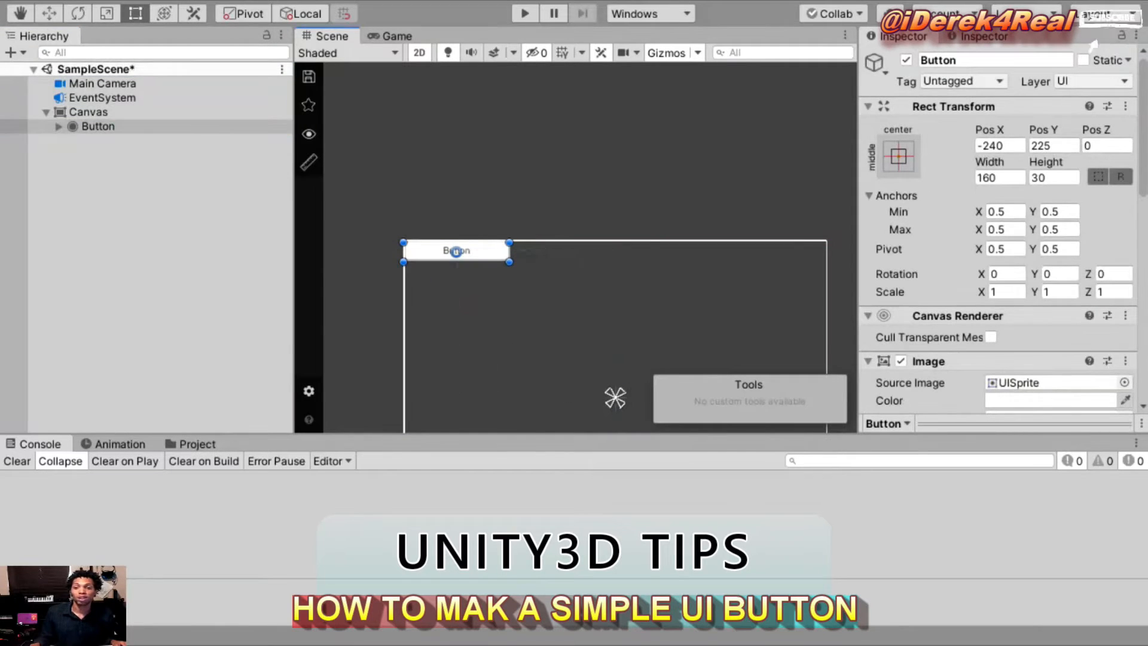
click(88, 113)
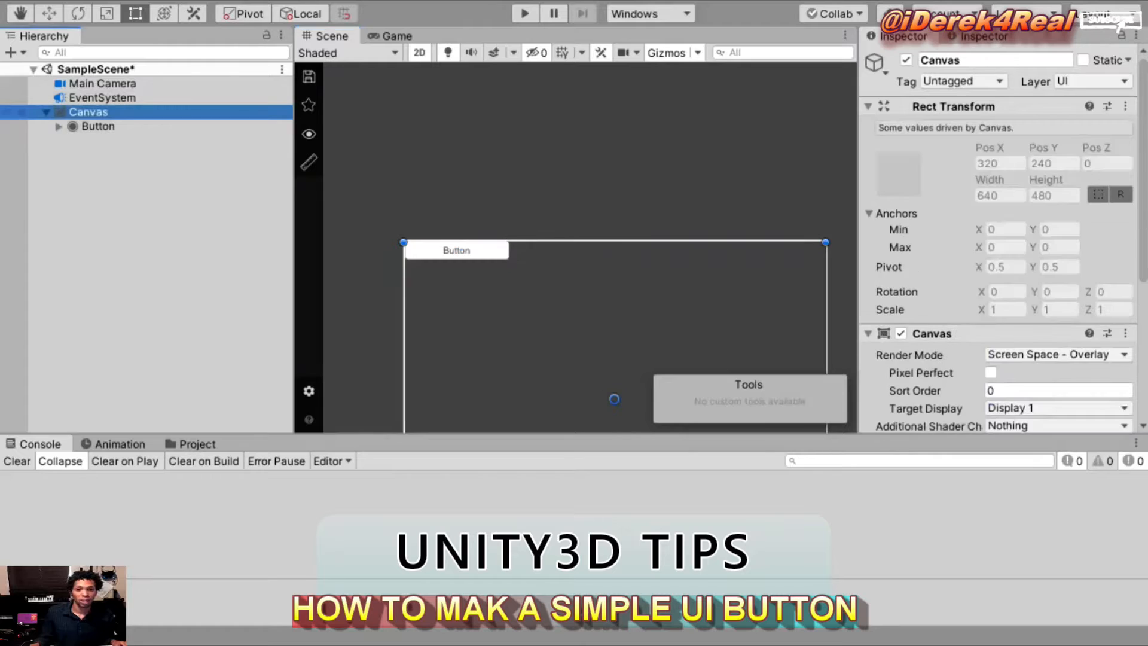
click(456, 251)
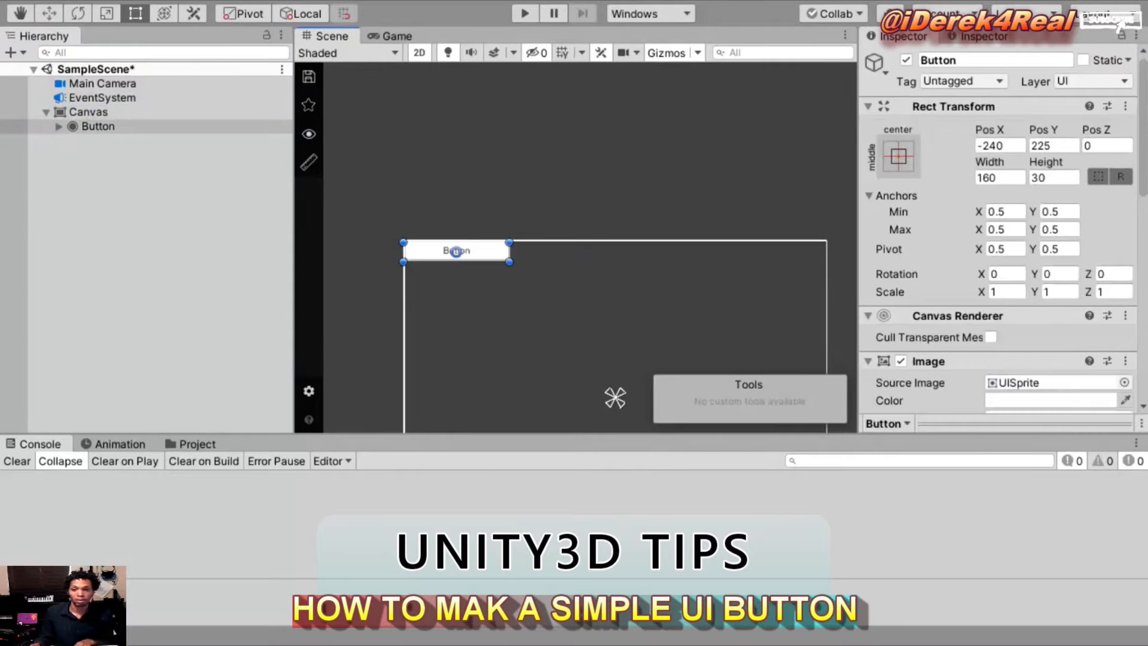
- Delete the second button and its canvas from the scene
key(Delete)
click(89, 112)
key(Delete)
click(95, 69)
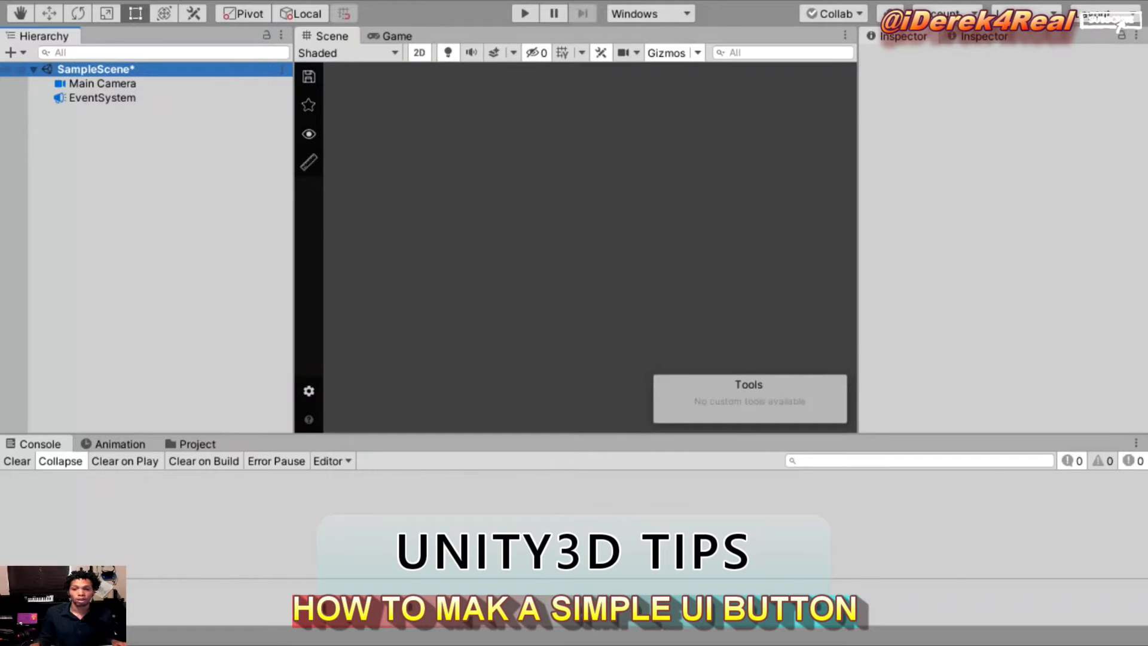
key(ctrl+shift+n)
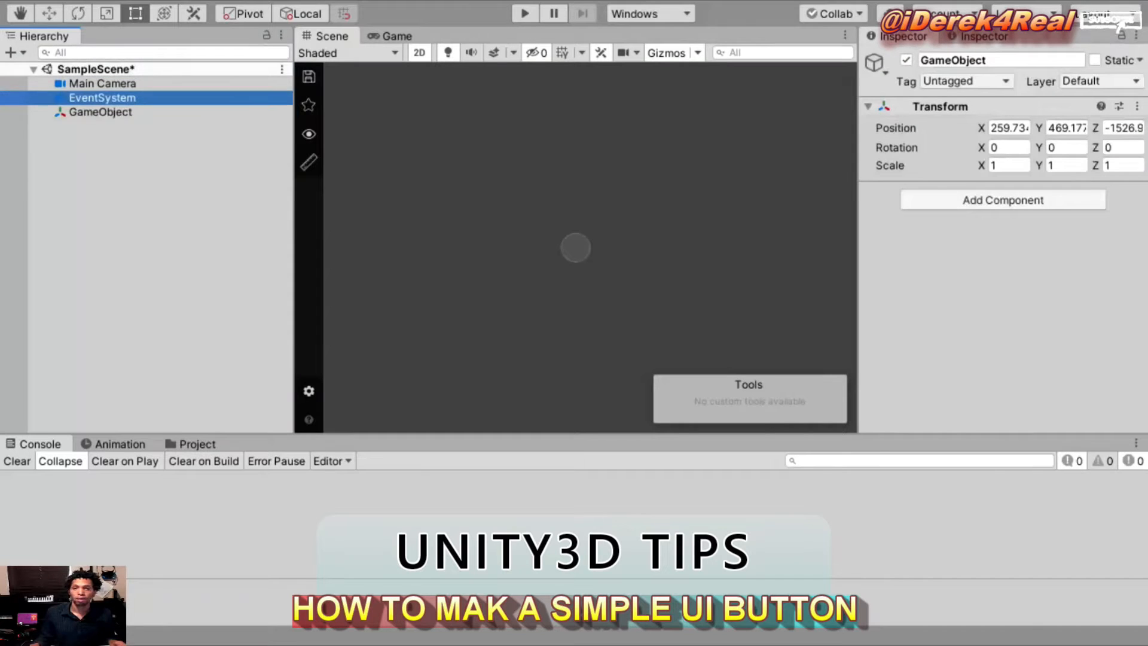
click(102, 98)
click(100, 112)
key(Delete)
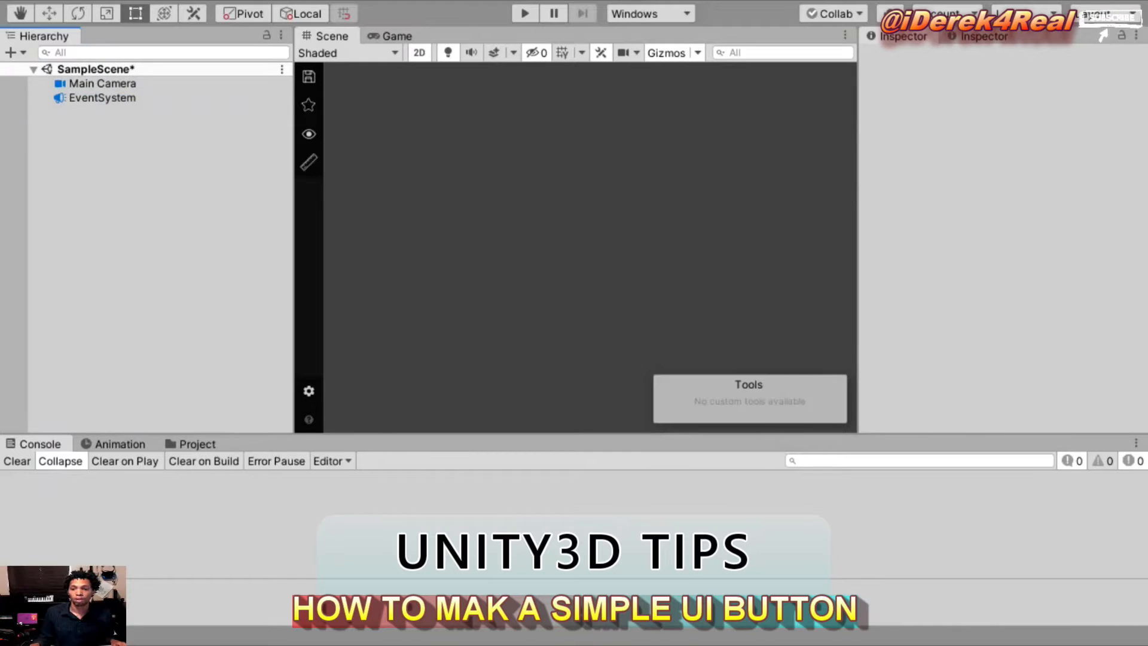
- Add a UI raw image on a new canvas and move it near the canvas's upper-left corner, at about Pos X -263, Pos Y 153
click(89, 112)
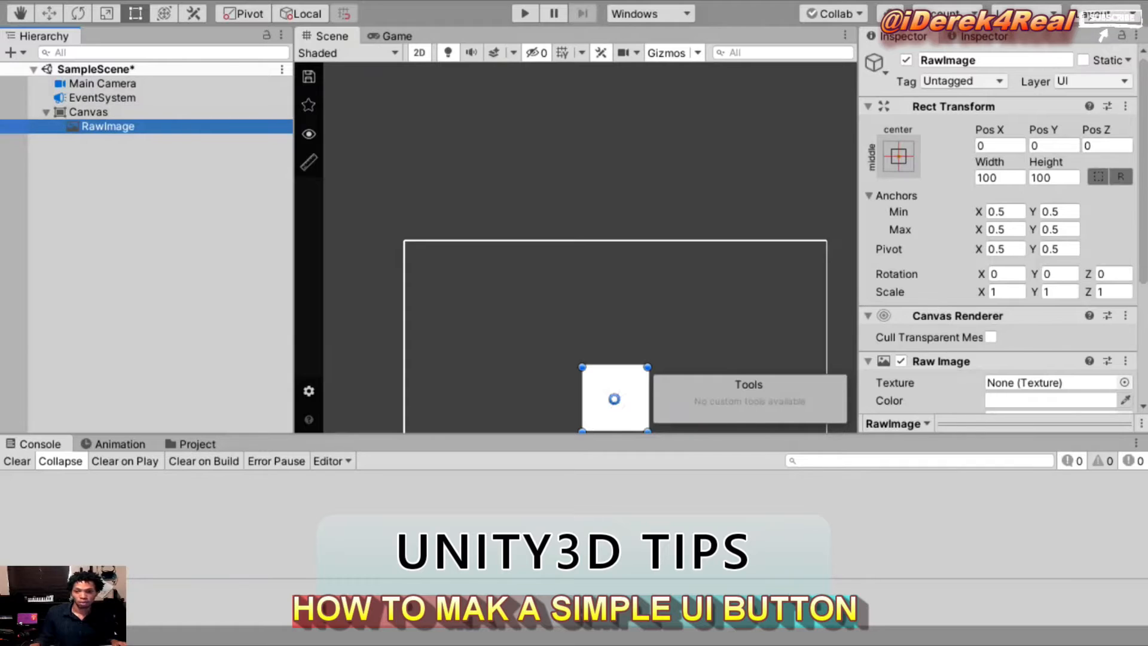
drag(615, 399, 441, 299)
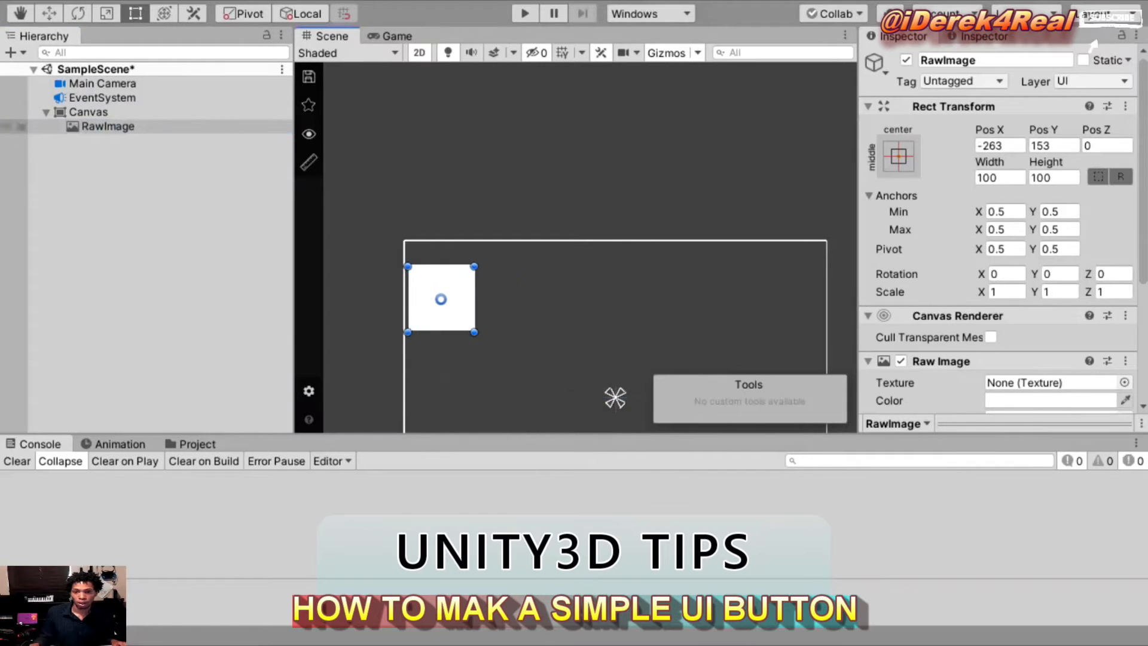
- Add a UI image to the canvas and place it beside the raw image at about Pos X -139, Pos Y 153
click(89, 112)
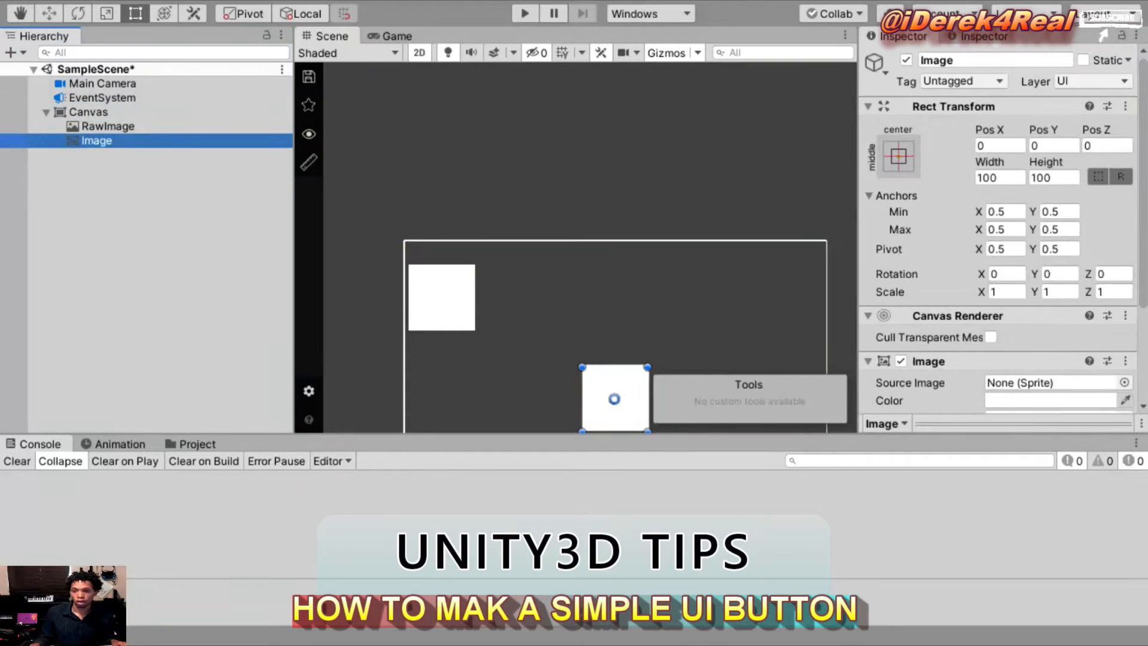
drag(614, 399, 523, 299)
scroll(999, 251, down, 3)
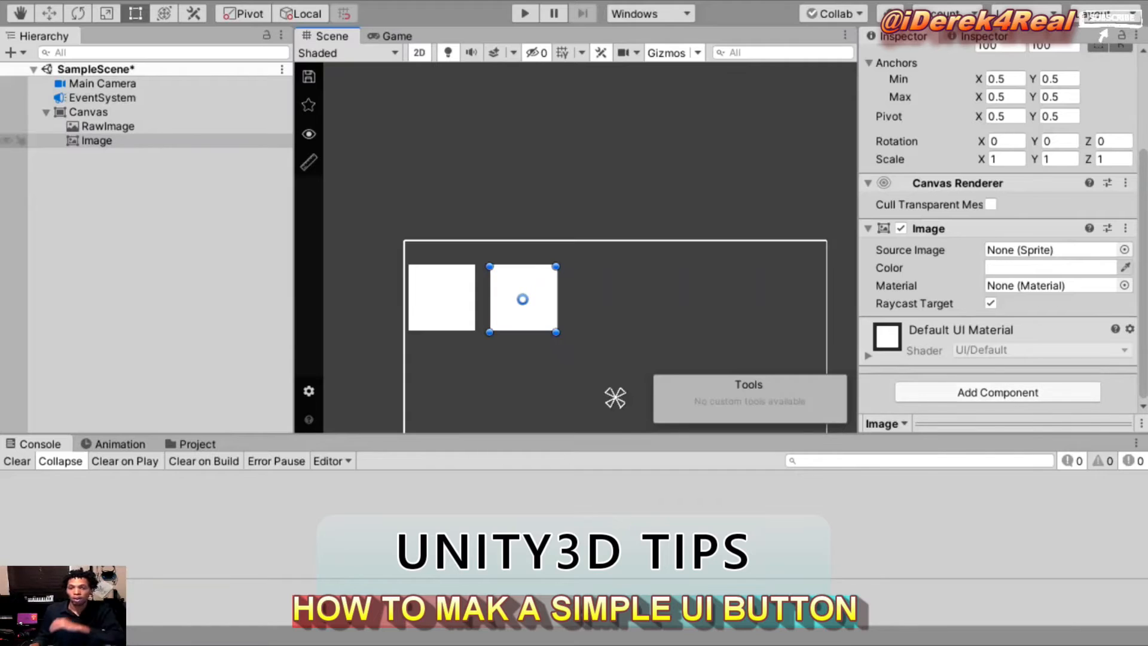
- Compare the component settings of the raw image and the image, and delete the raw image from the canvas
click(108, 126)
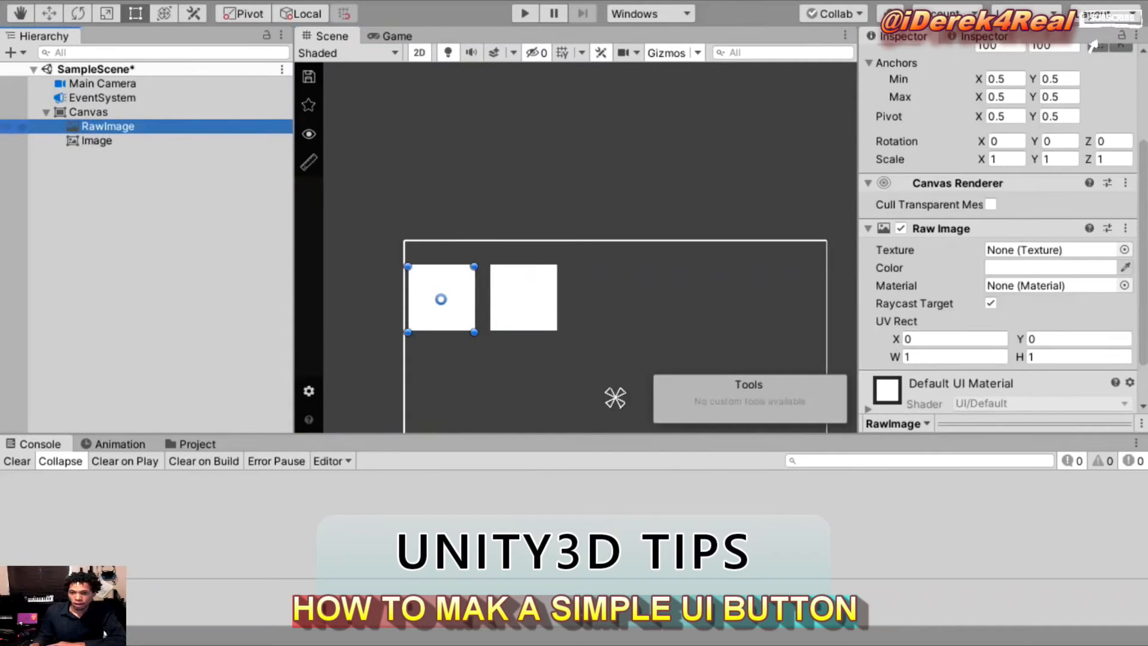
ctrl+click(97, 141)
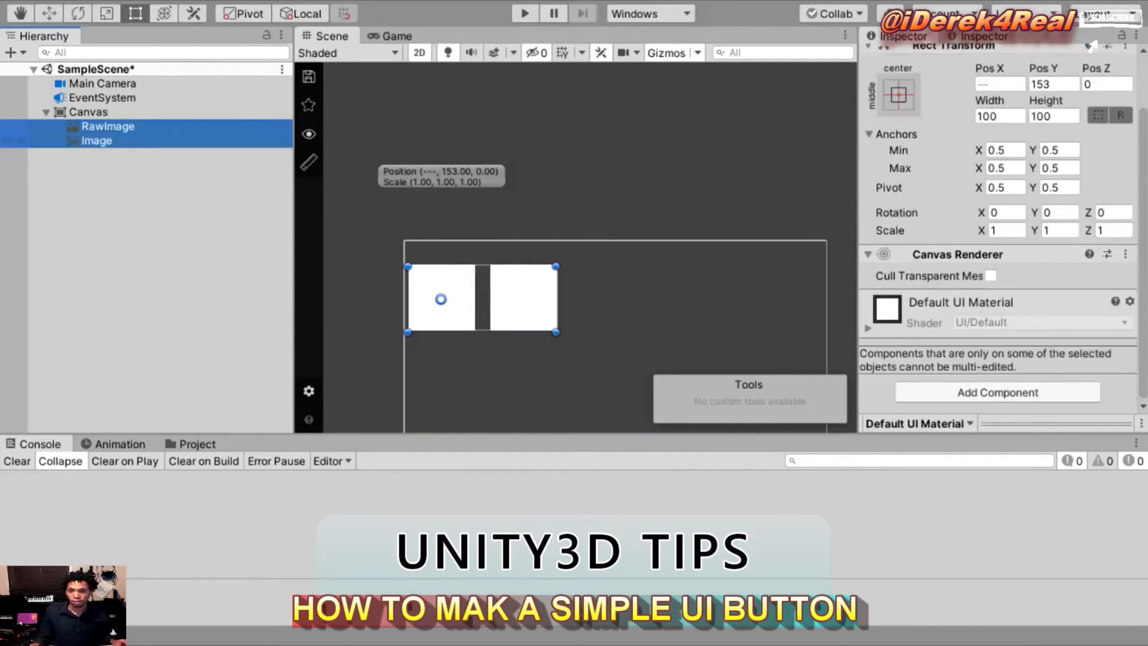
click(107, 126)
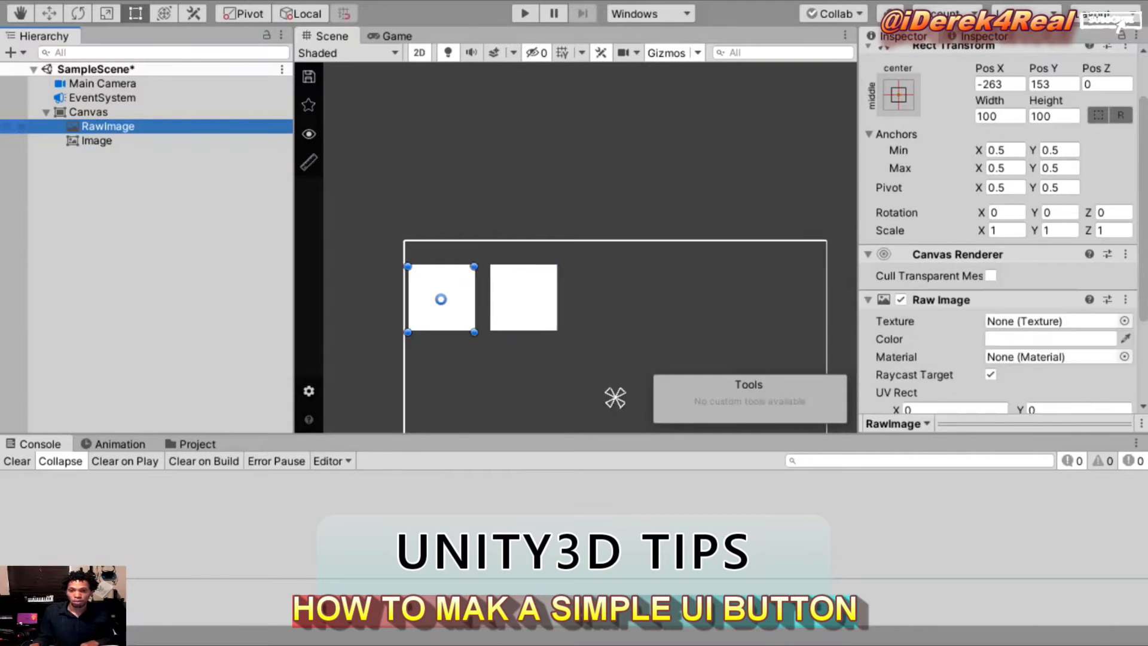
key(Delete)
- Add a Button component to the remaining Image object
click(97, 126)
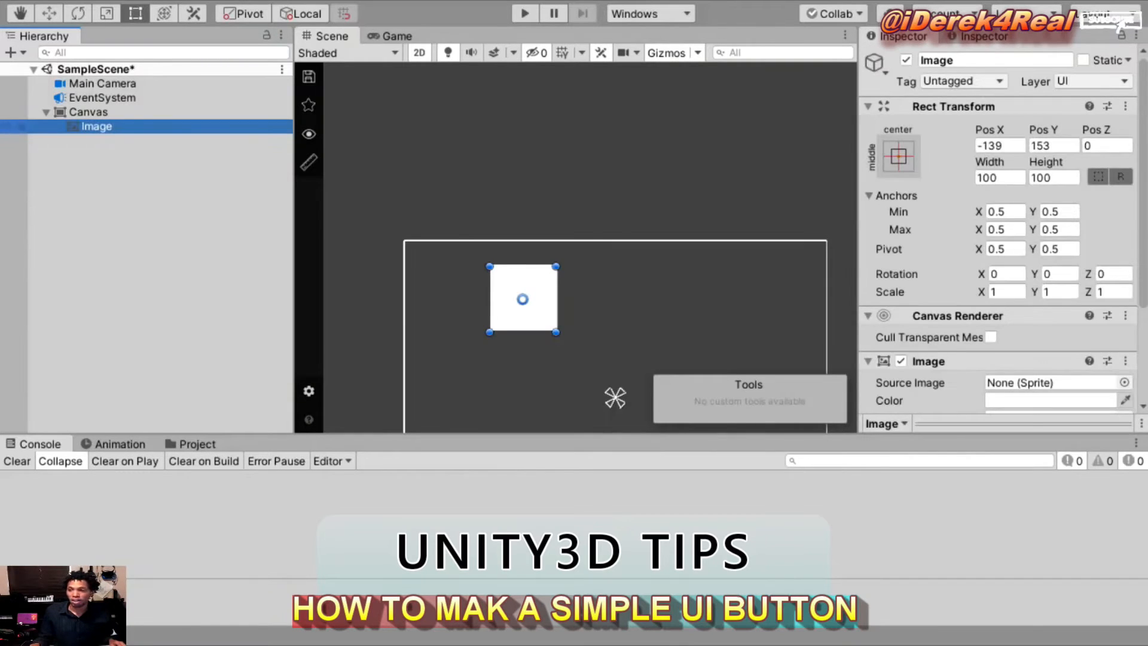
scroll(997, 239, down, 3)
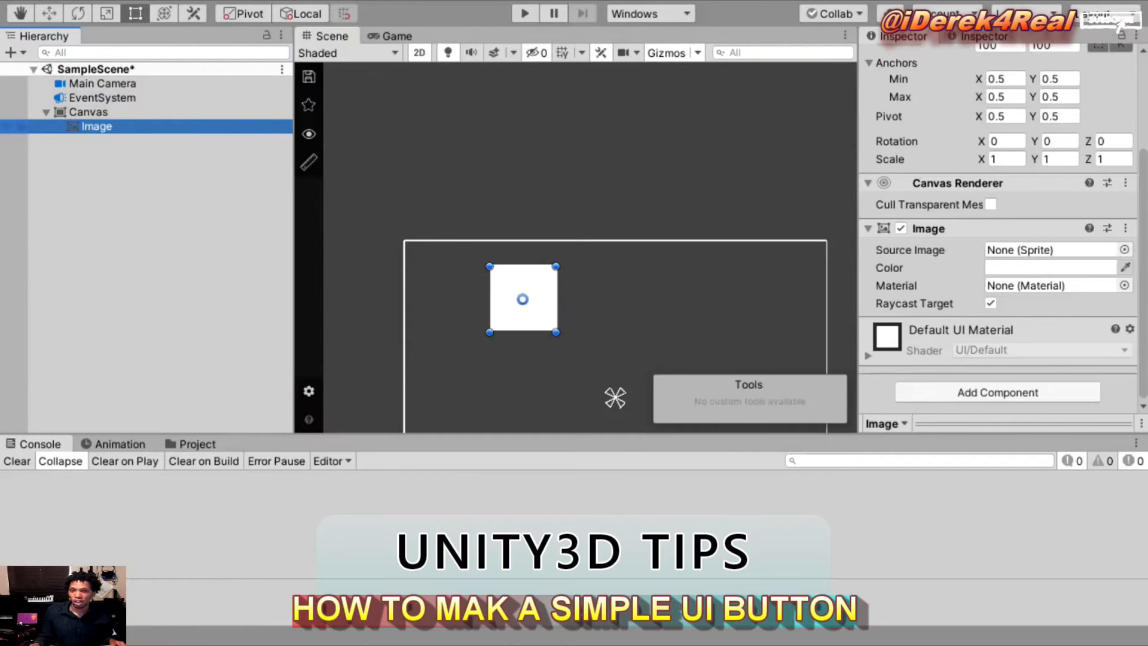
click(97, 127)
key(Escape)
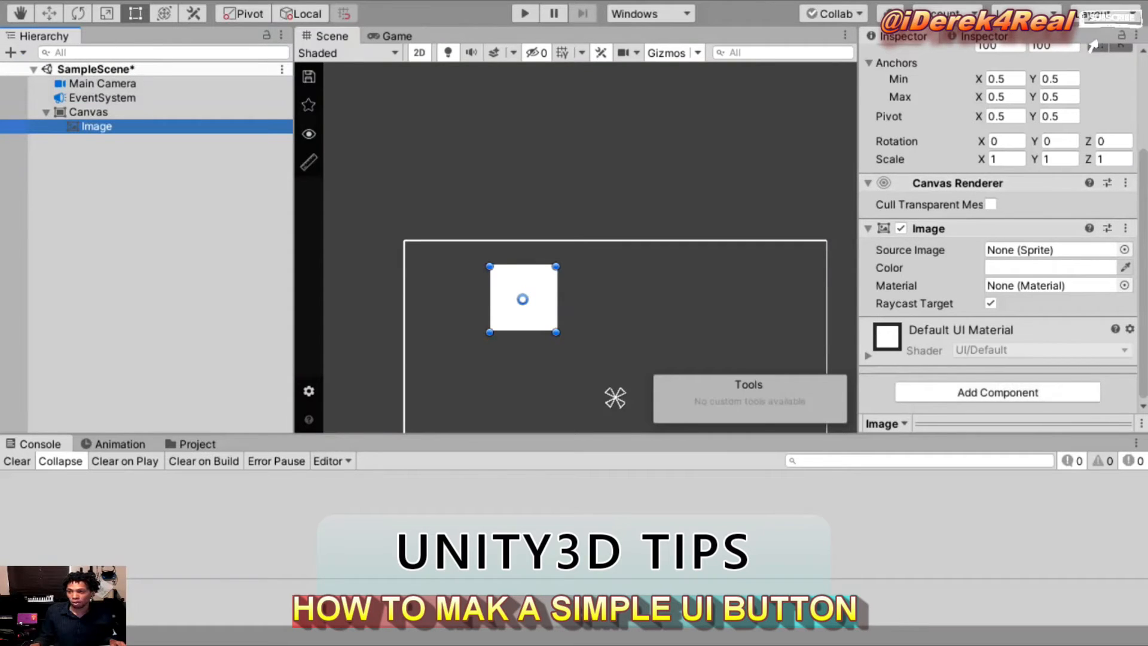
click(998, 393)
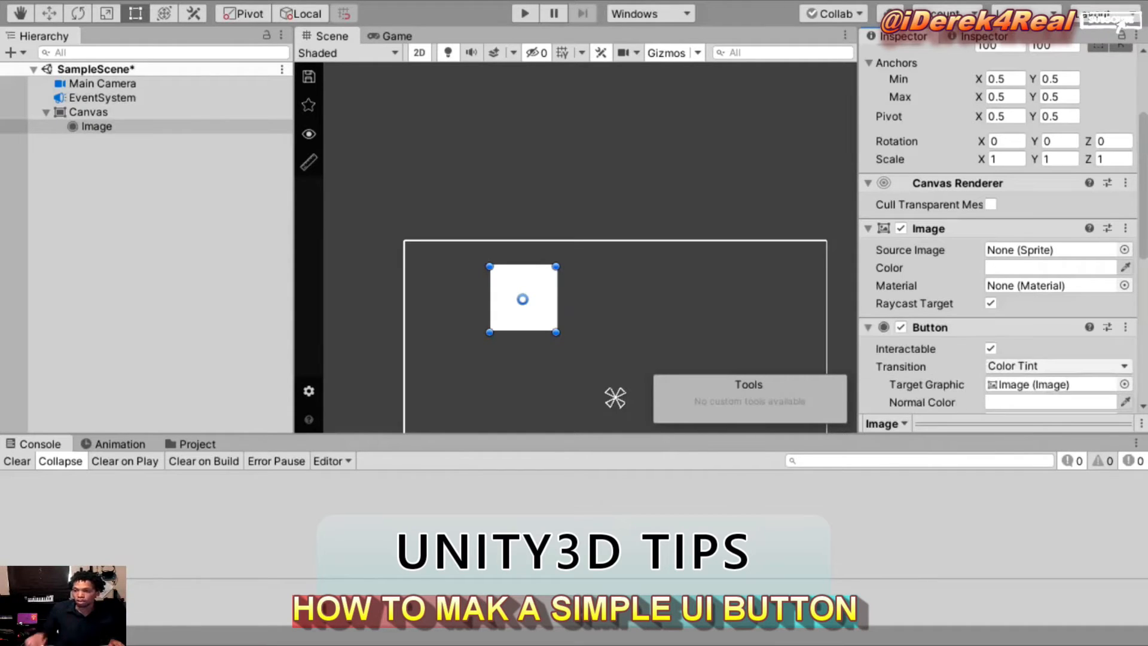
- Add an empty entry to the On Click event list of the Image's Button component
scroll(999, 327, down, 5)
scroll(999, 240, down, 1)
scroll(999, 240, up, 5)
scroll(999, 239, down, 5)
click(1087, 301)
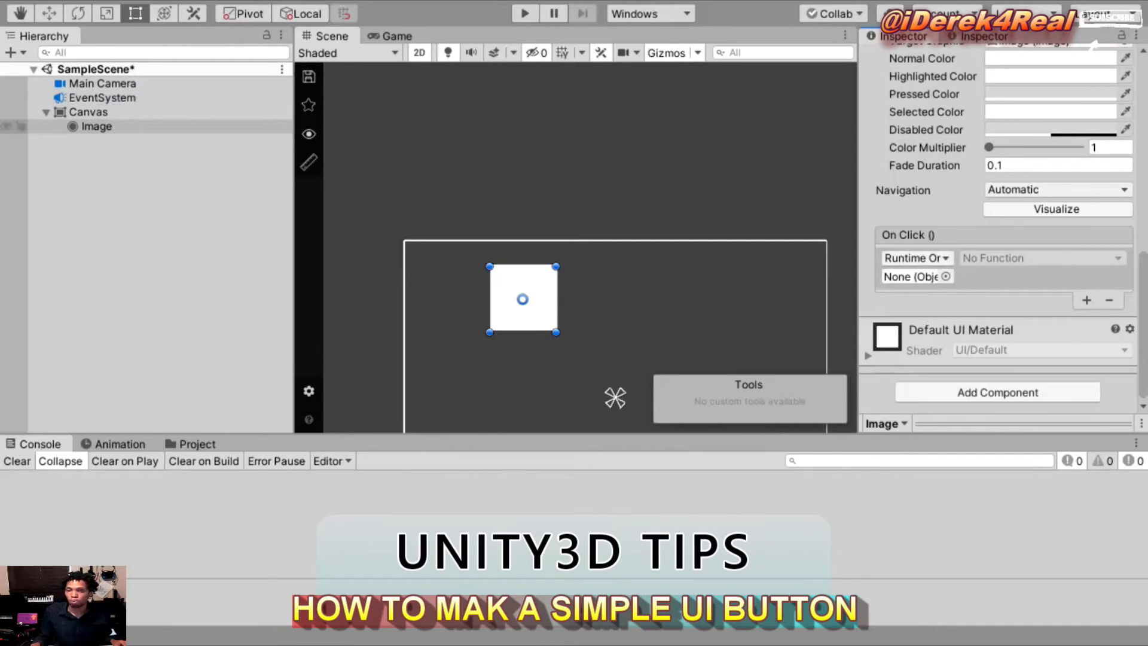
- Assign the Canvas as the On Click event's target object and set its function to GameObject.SetActive
drag(96, 127, 910, 276)
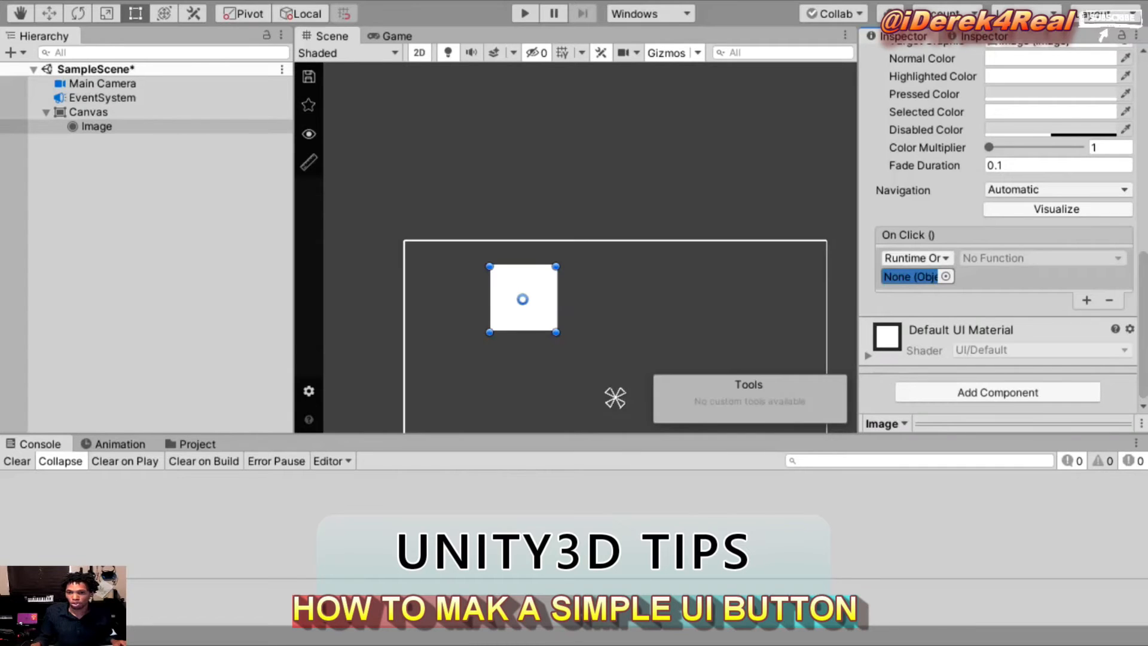
drag(88, 112, 910, 276)
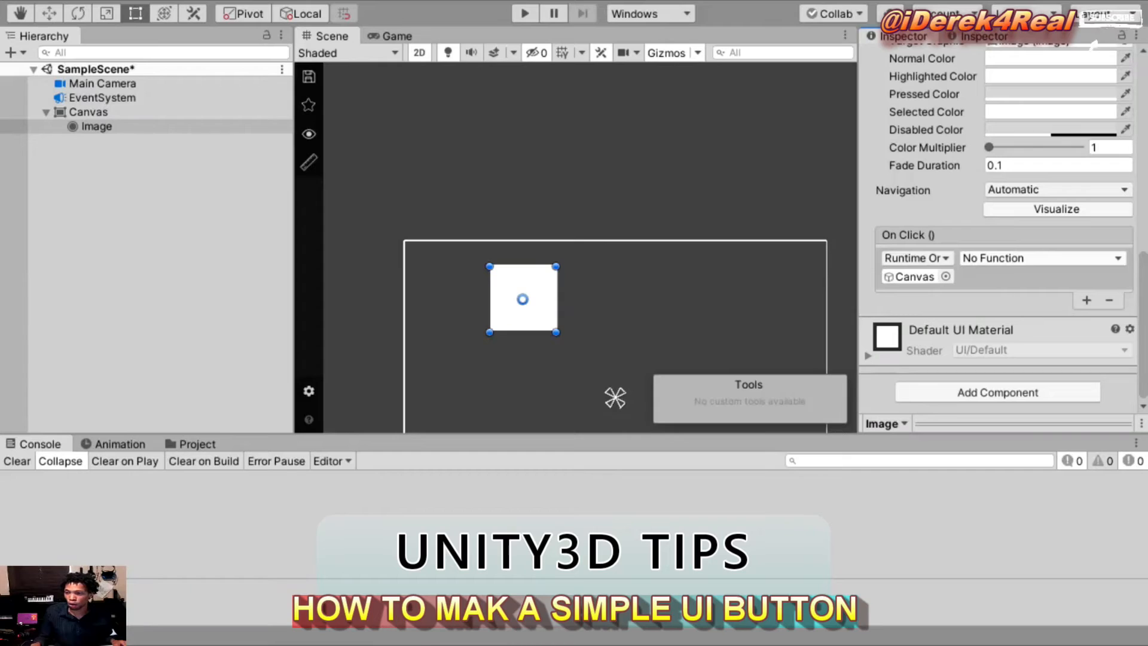
click(1043, 259)
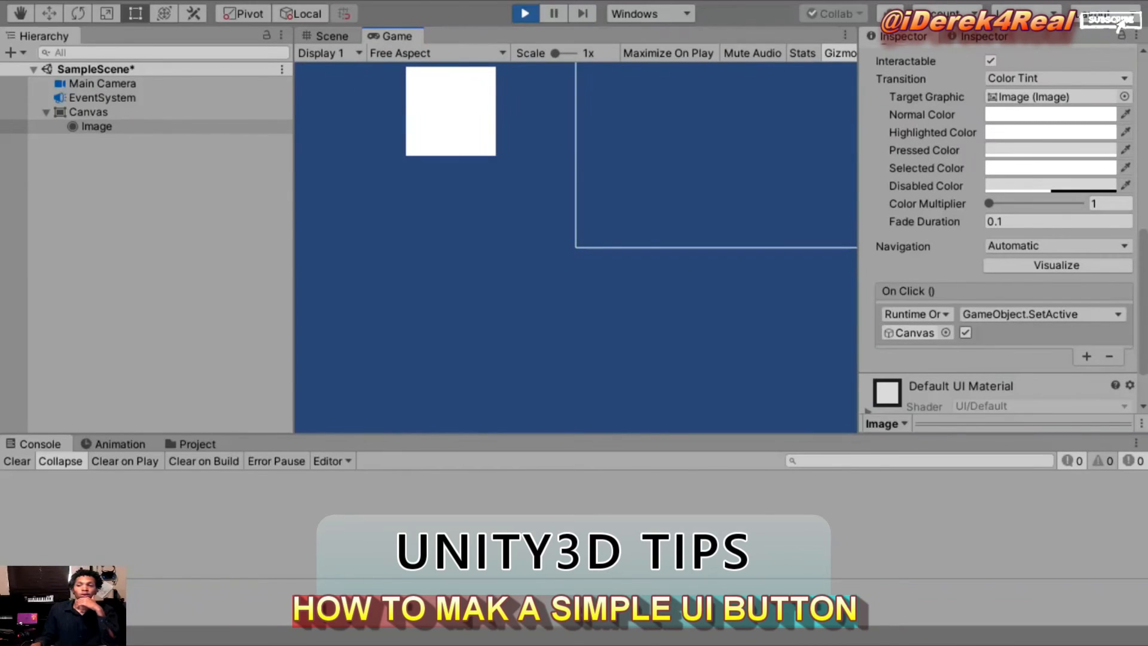
- In play mode, turn off the On Click event's SetActive value, trigger the image button as a test, and stop playing
click(965, 333)
click(451, 112)
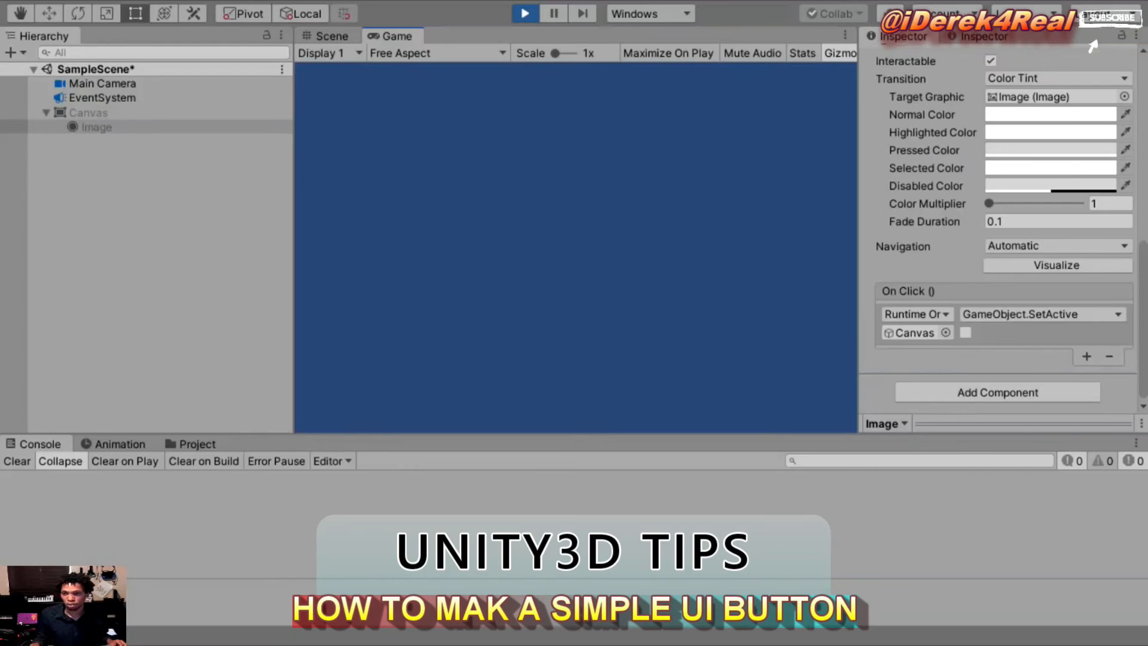
click(88, 112)
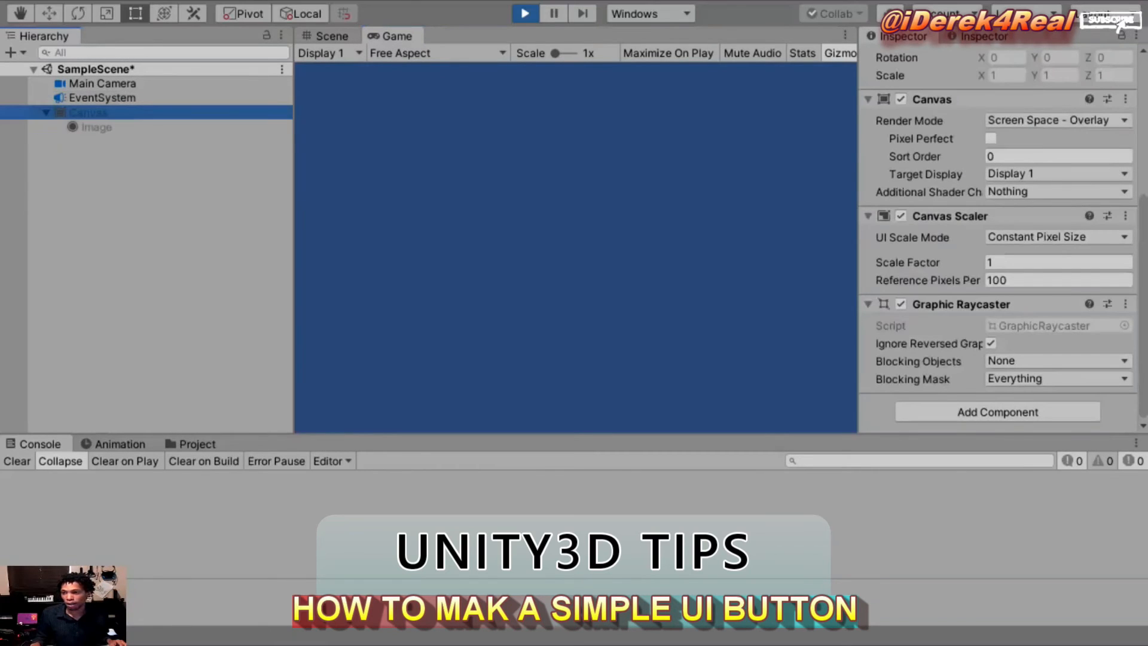
click(525, 13)
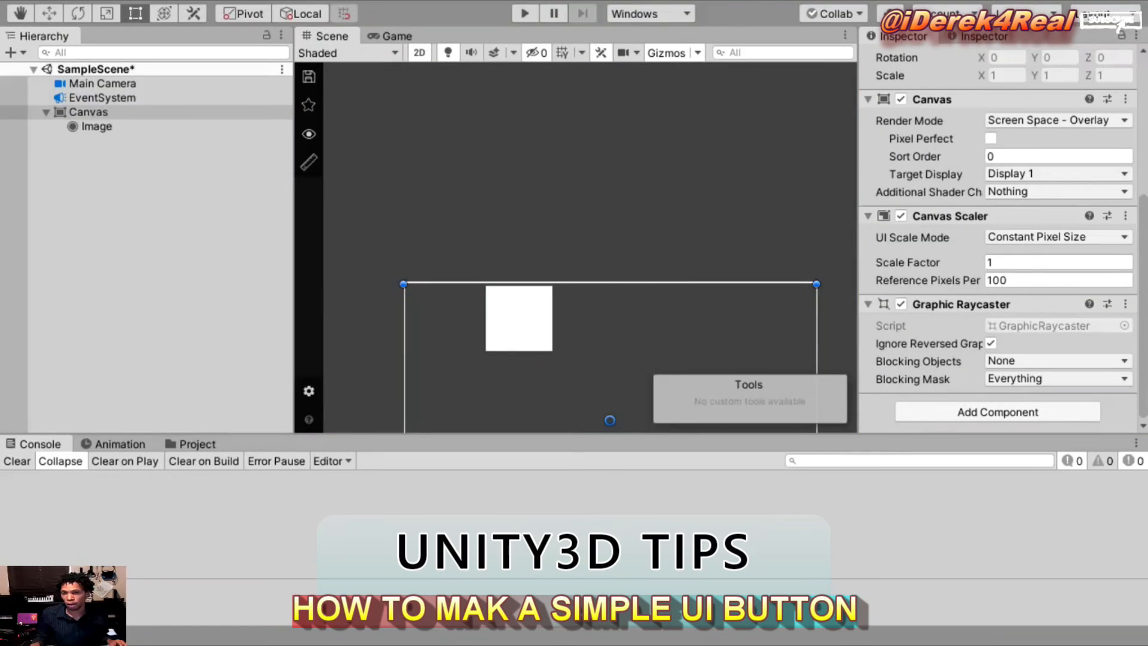
- Turn off the SetActive value in the Image's On Click event outside play mode
click(96, 127)
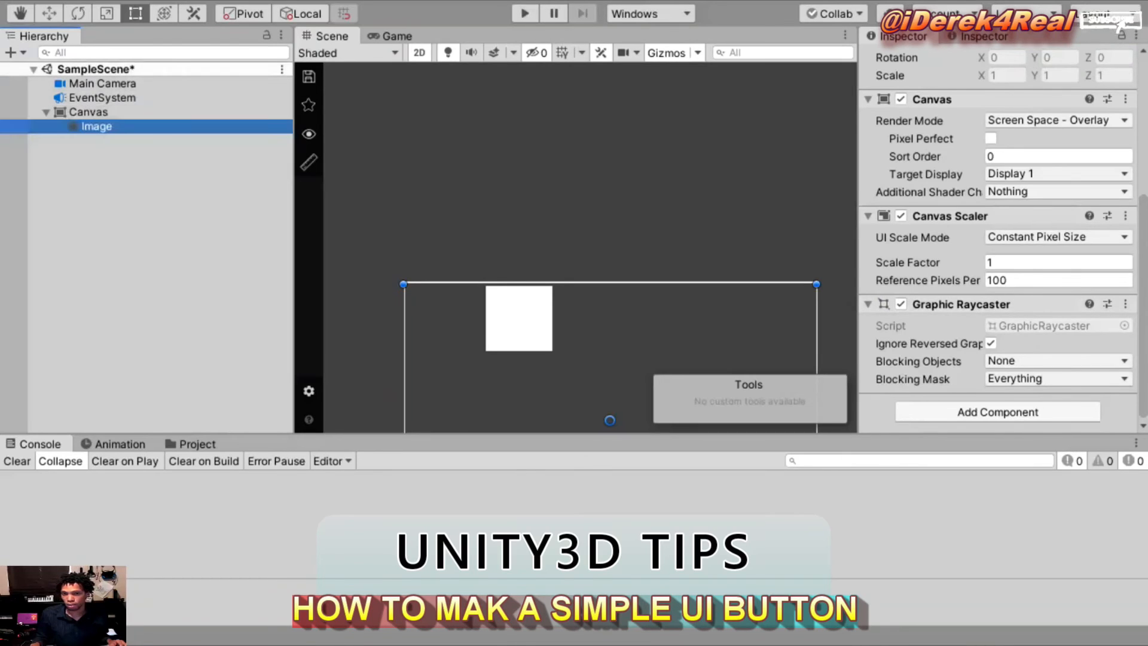
scroll(997, 239, down, 5)
click(966, 277)
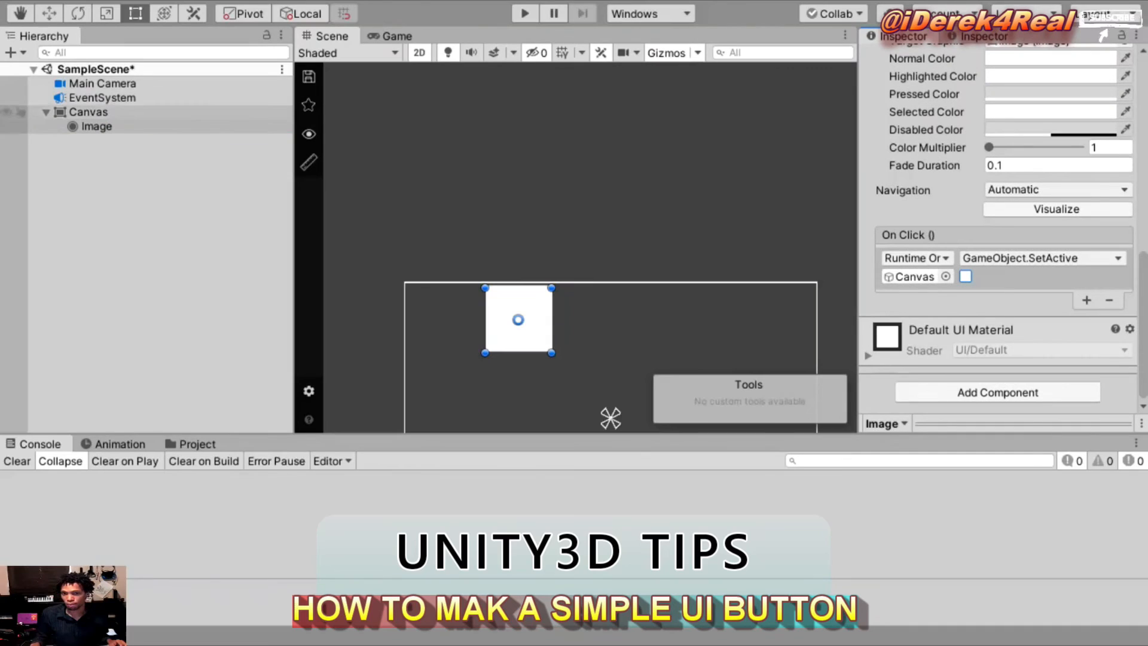
- Run the game, trigger the white image button to test its On Click event, and stop play mode
key(ctrl+p)
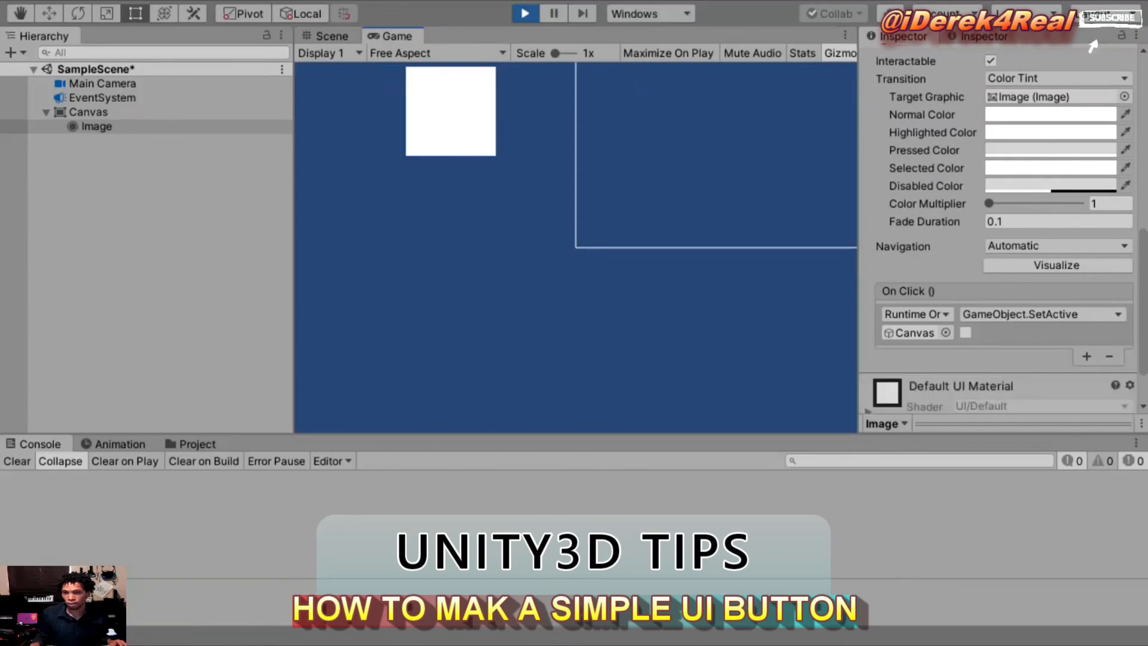
click(451, 111)
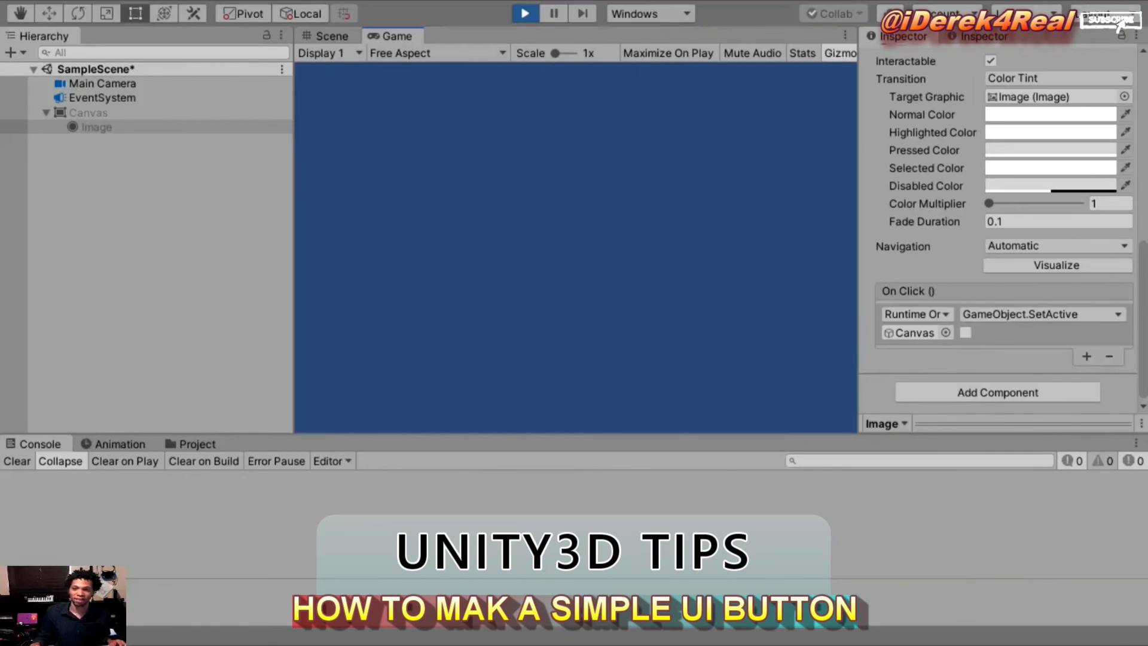
key(ctrl+p)
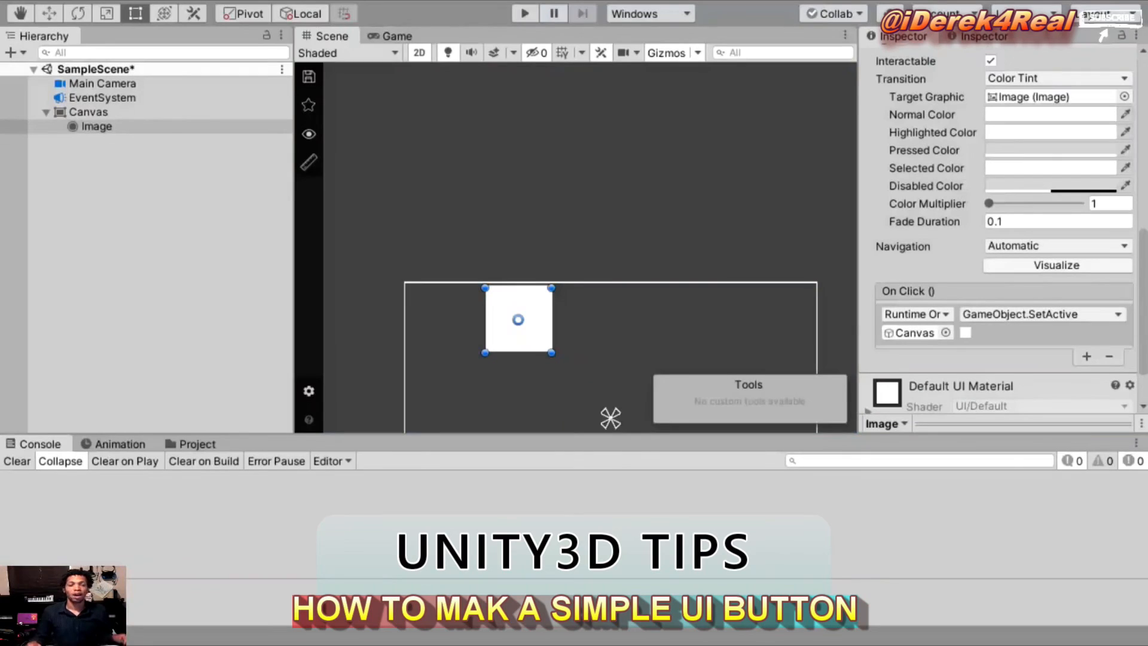